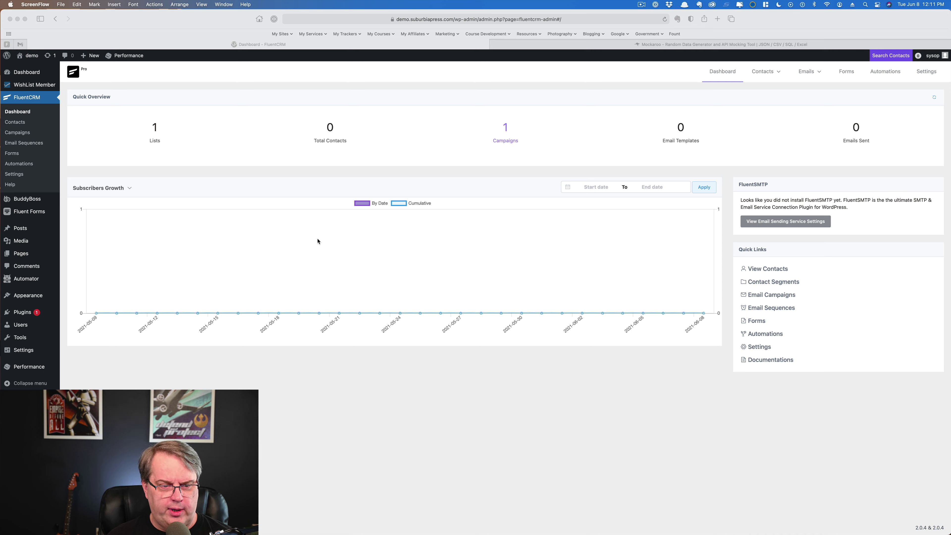
# Step: Search the Add New Plugins directory for 'fluentsmtp'
pyautogui.click(53, 322)
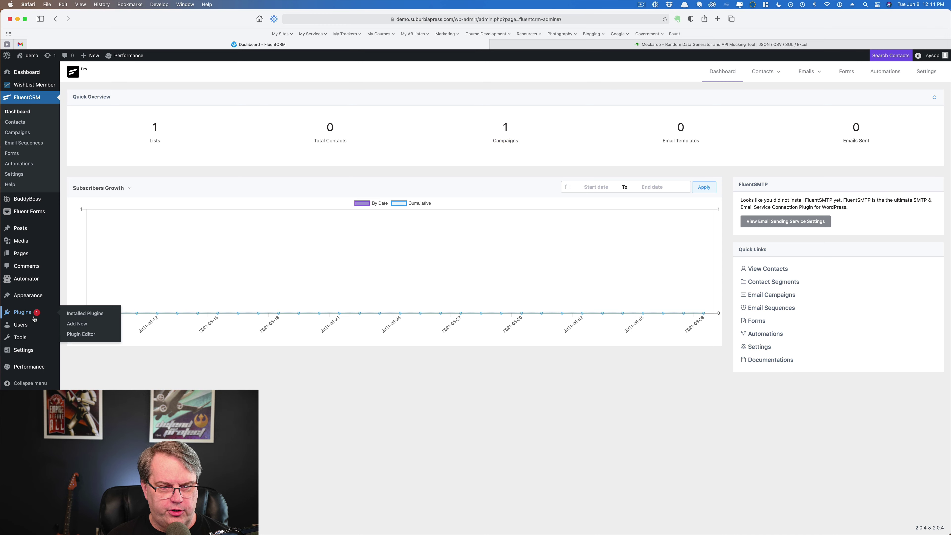
pyautogui.click(128, 323)
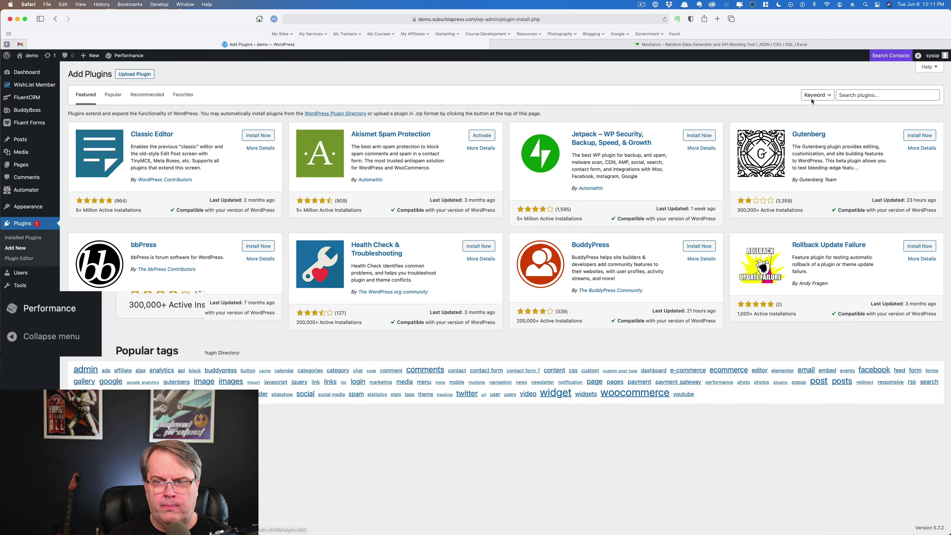
pyautogui.click(857, 95)
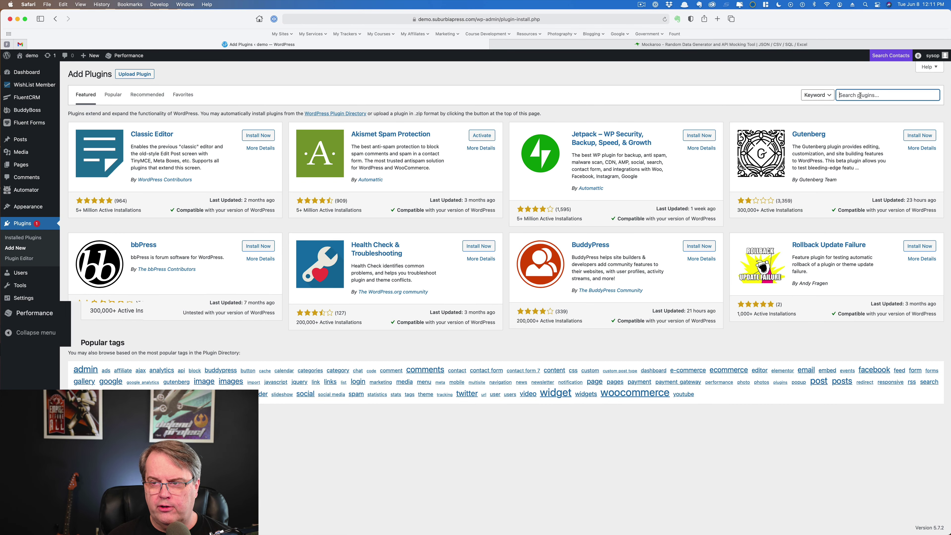
pyautogui.write('flue')
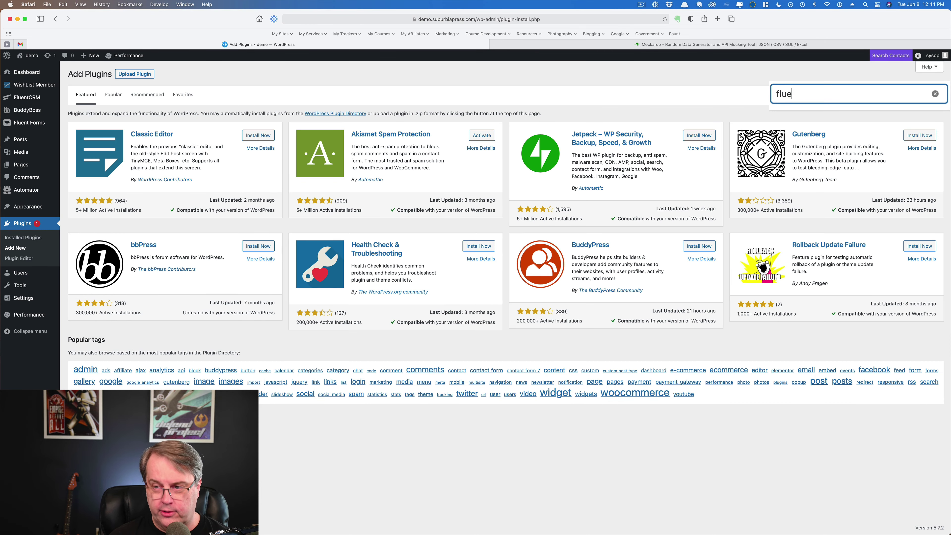
pyautogui.write('nts')
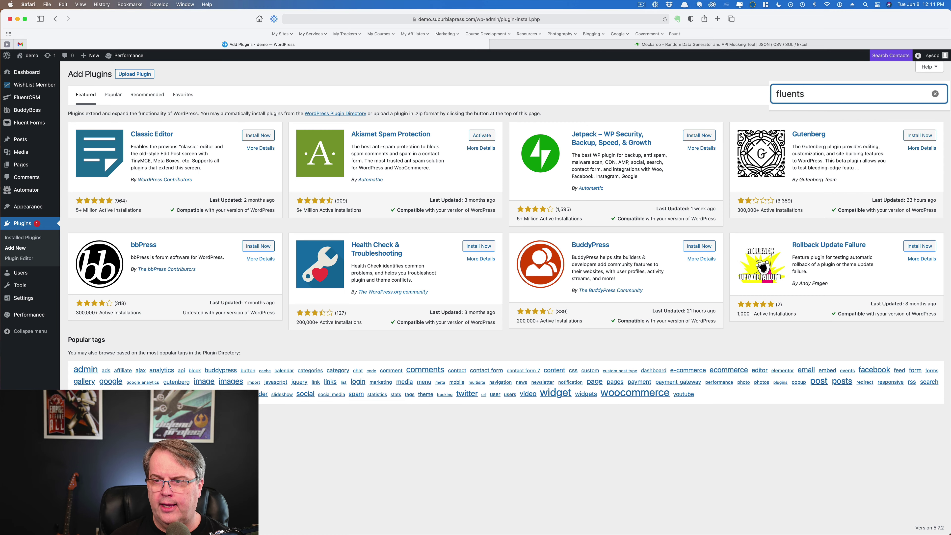
pyautogui.write('mtp')
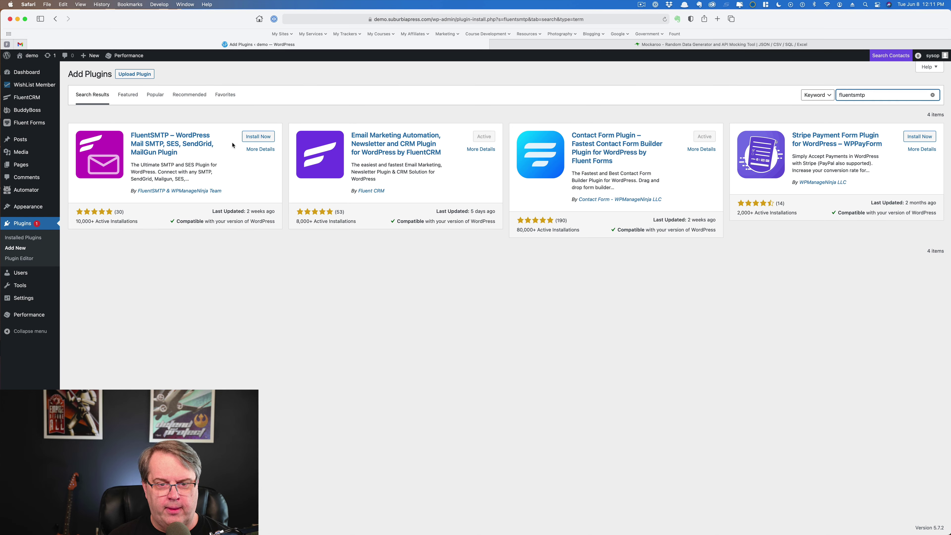
# Step: From FluentCRM's email sending service settings, install the free FluentSMTP plugin and start configuring it
pyautogui.moveTo(40, 102)
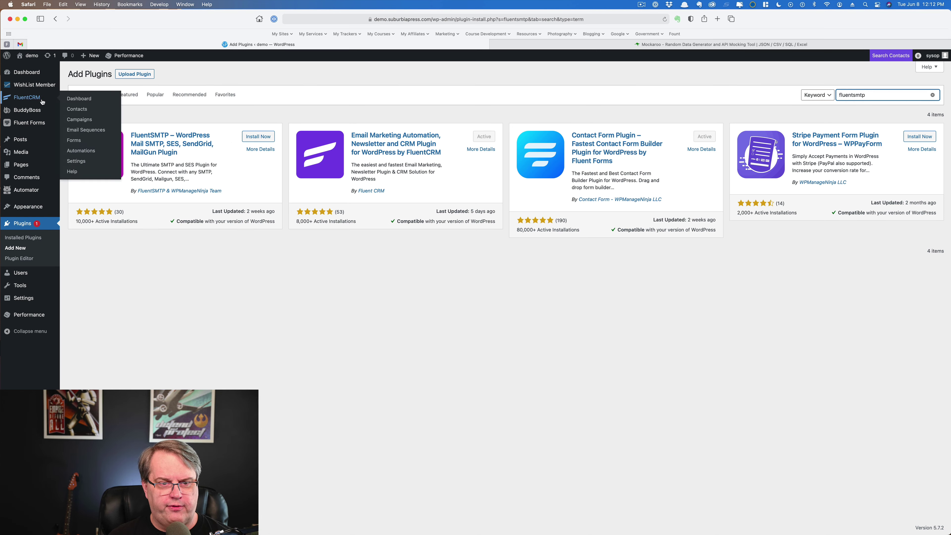
pyautogui.click(80, 101)
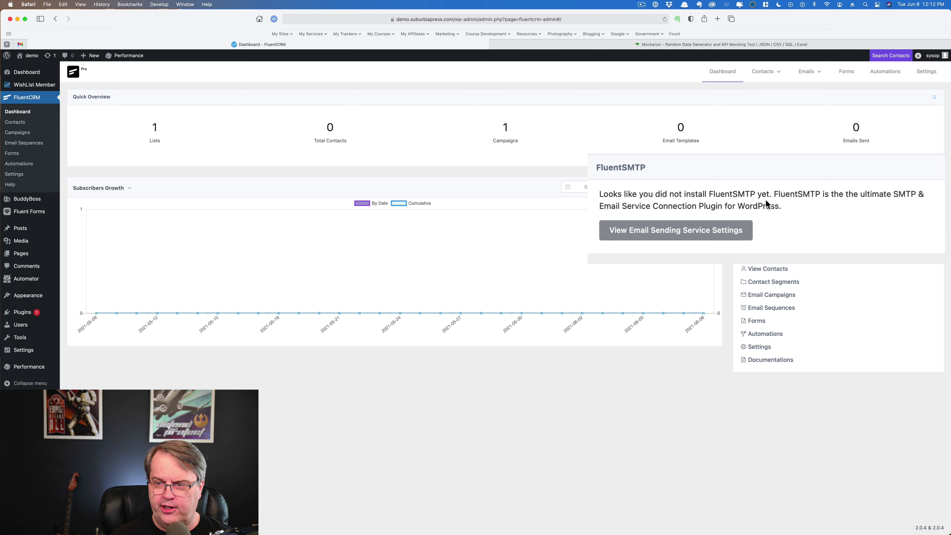
pyautogui.click(680, 242)
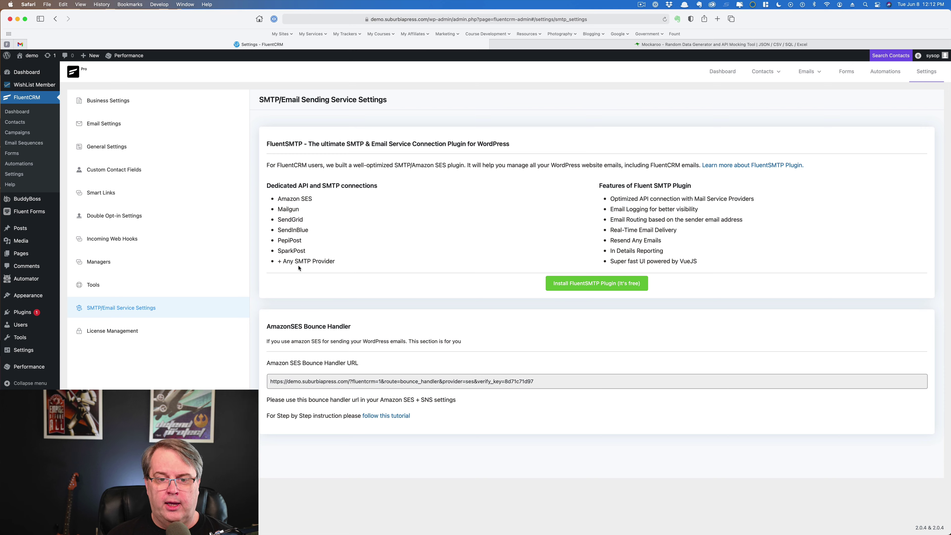
pyautogui.click(599, 286)
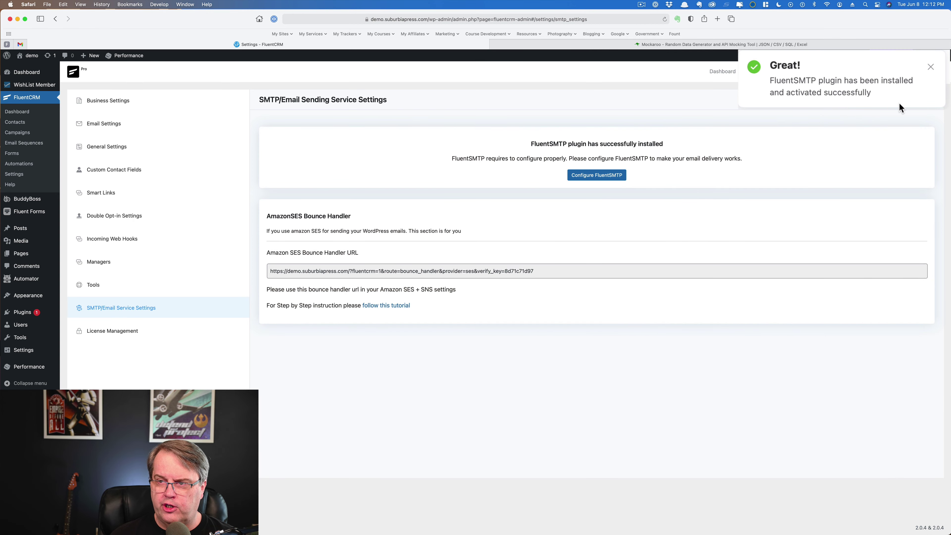
pyautogui.click(597, 175)
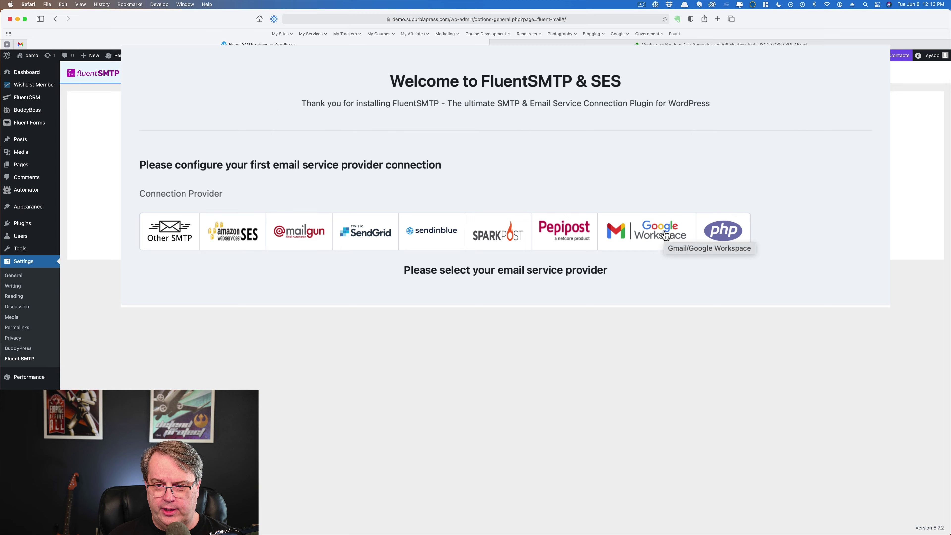
# Step: Choose Google Workspace as the provider and review its Sender and API settings fields
pyautogui.click(599, 210)
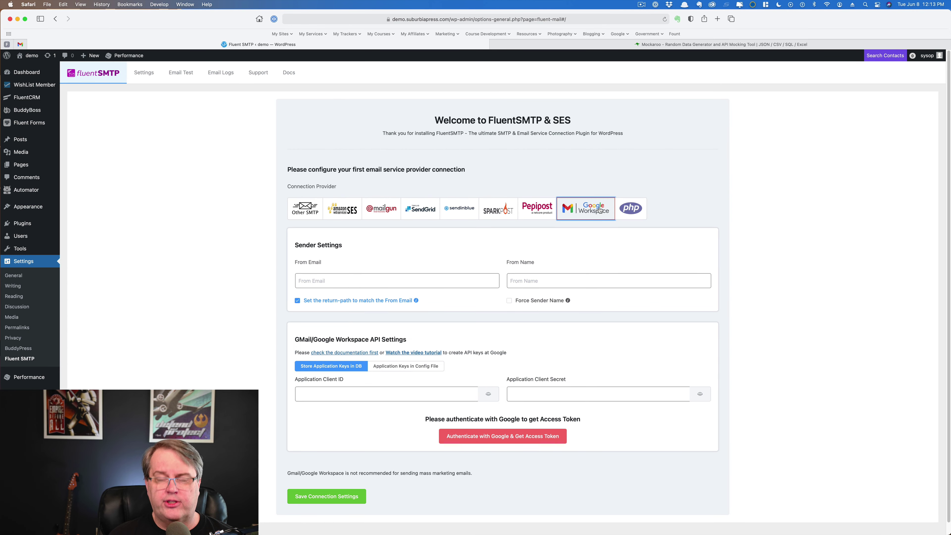
pyautogui.scroll(-1, 746, 219)
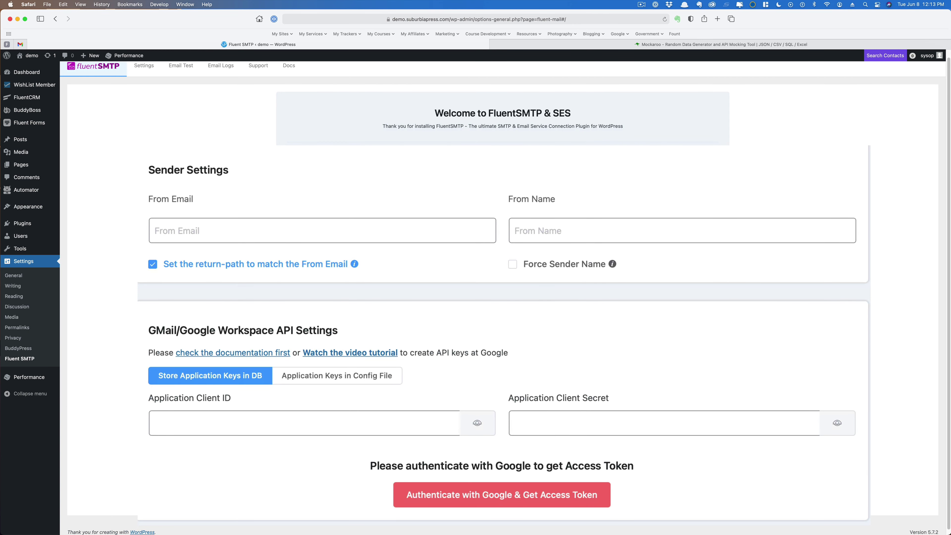
pyautogui.scroll(-1, 502, 293)
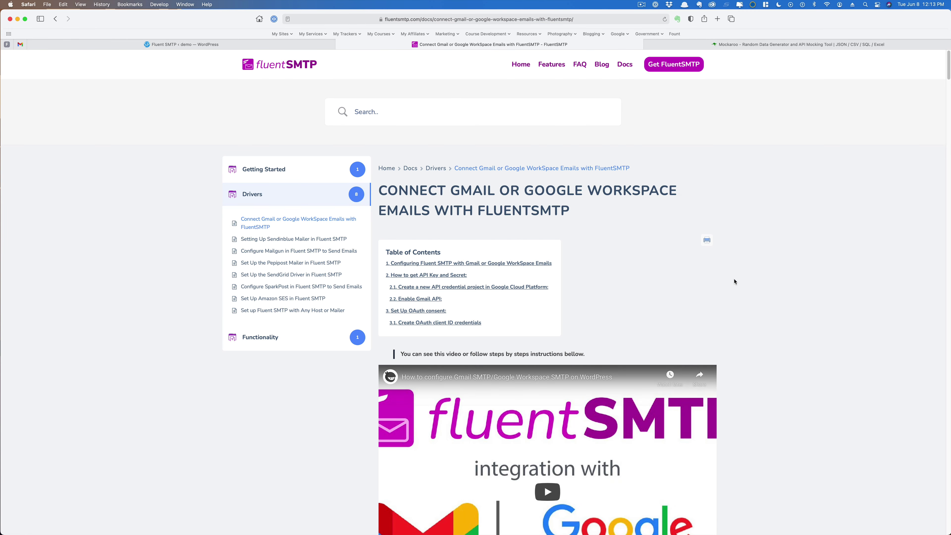
# Step: Scroll the Connect Gmail guide past the video and screenshots to 'How to get API Key and Secret'
pyautogui.scroll(-2, 734, 281)
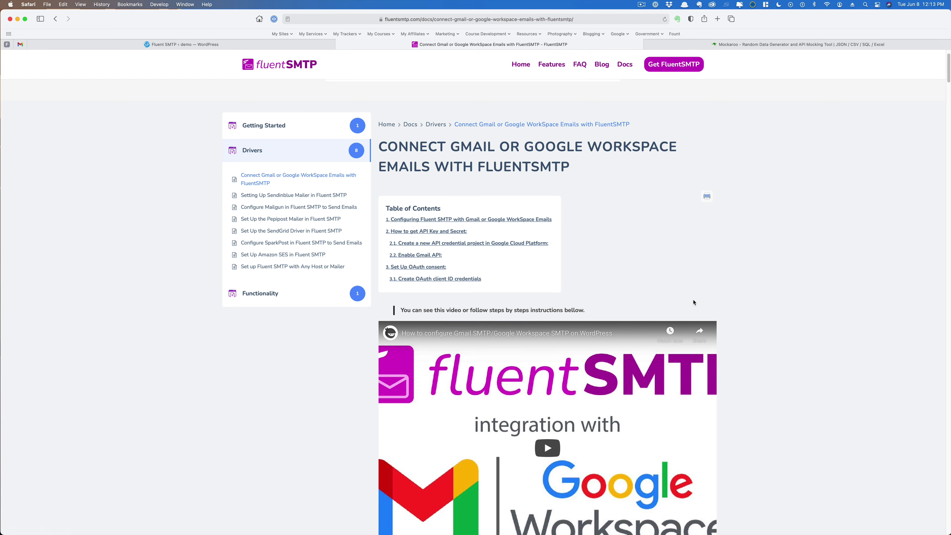
pyautogui.scroll(-4, 694, 302)
pyautogui.scroll(-1, 694, 302)
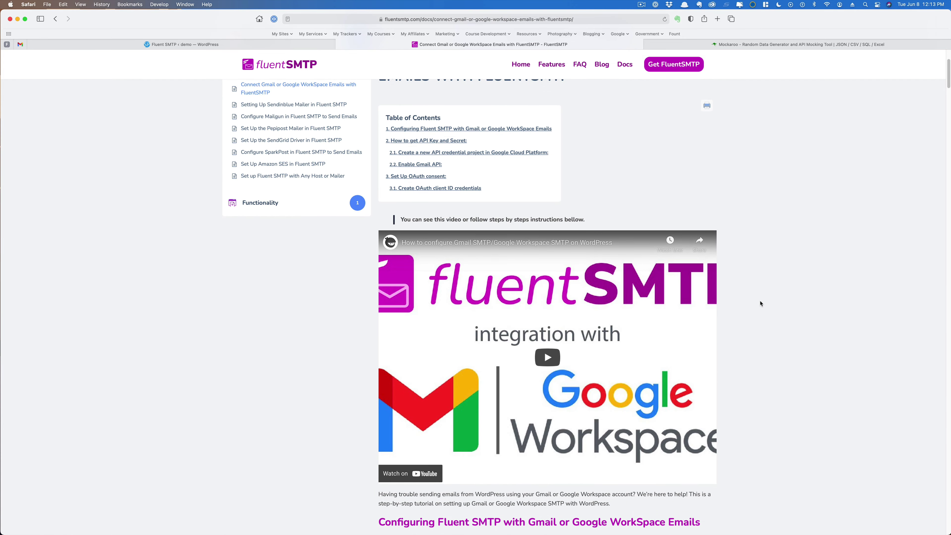
pyautogui.scroll(-20, 761, 303)
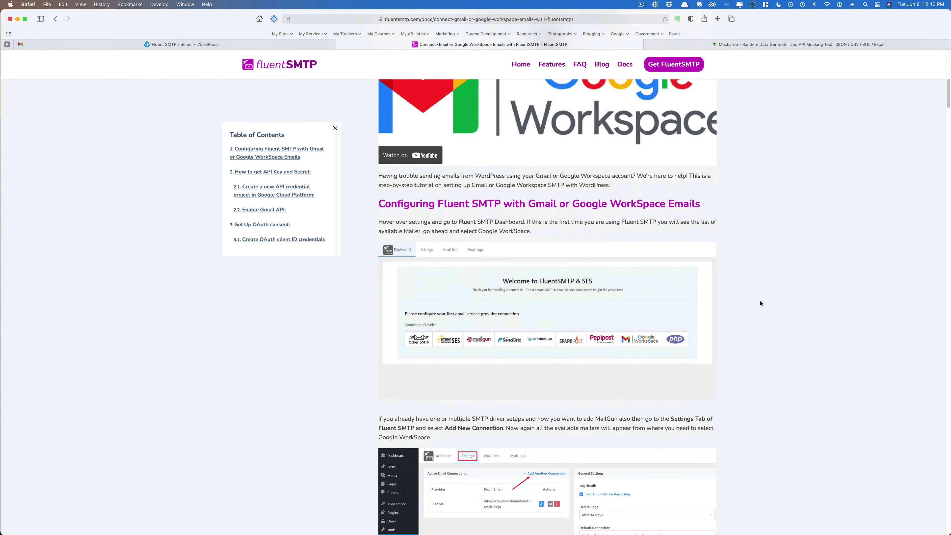
pyautogui.scroll(-2, 760, 303)
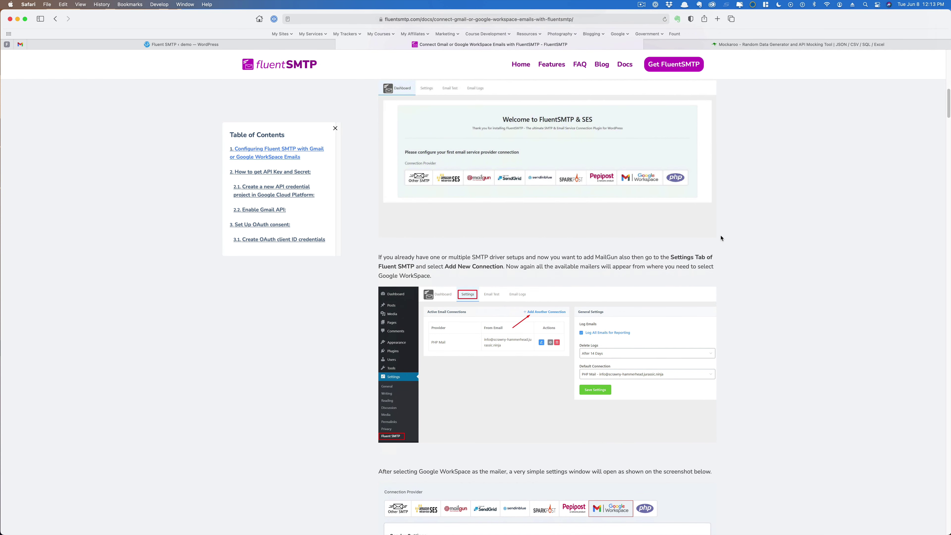
pyautogui.scroll(-4, 721, 238)
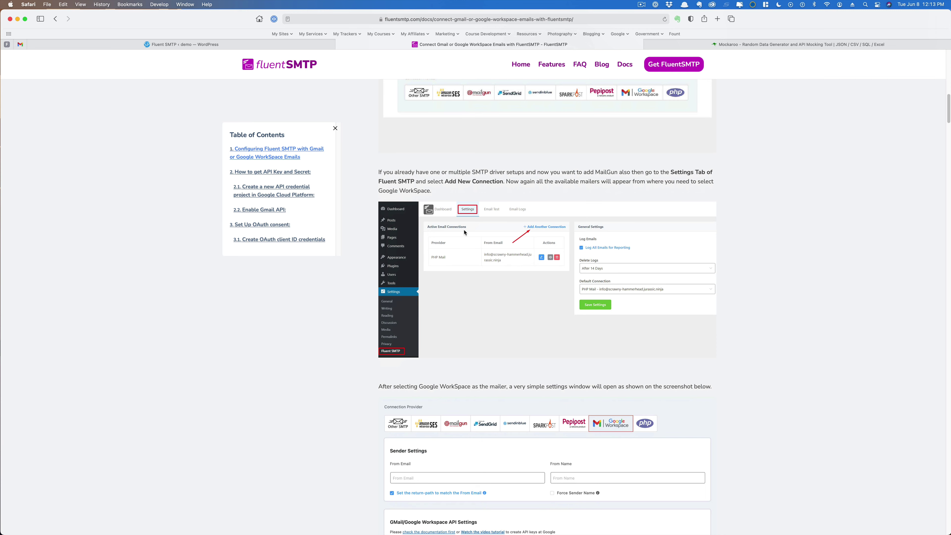
pyautogui.scroll(-9, 755, 278)
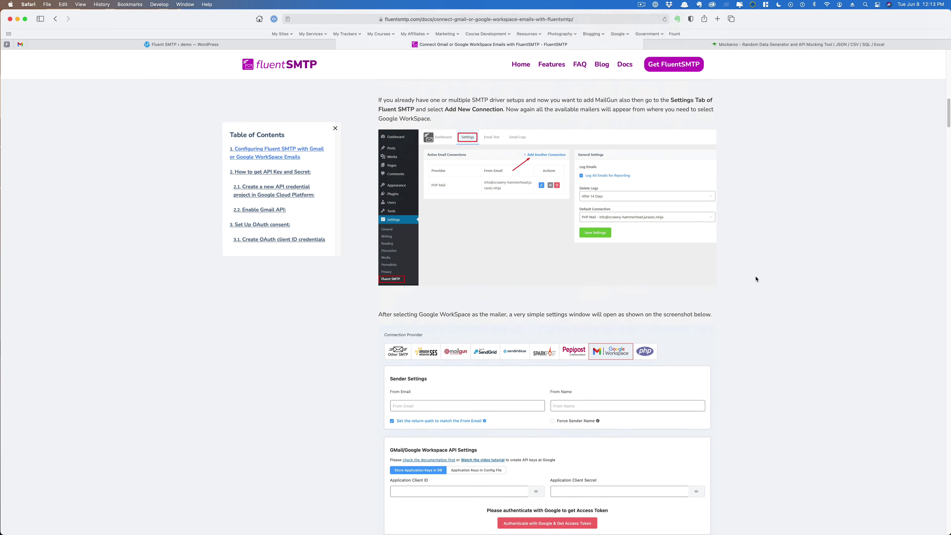
pyautogui.scroll(-2, 756, 279)
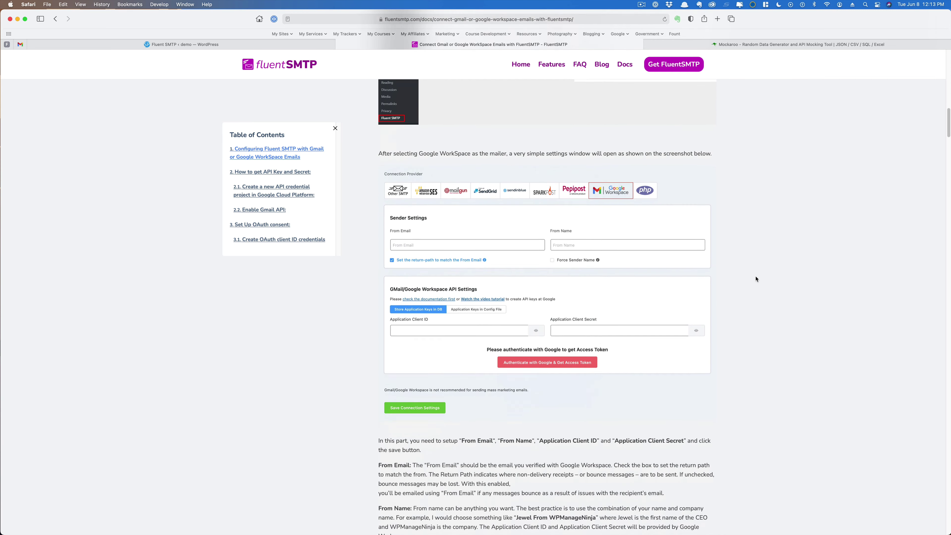
pyautogui.scroll(-20, 749, 285)
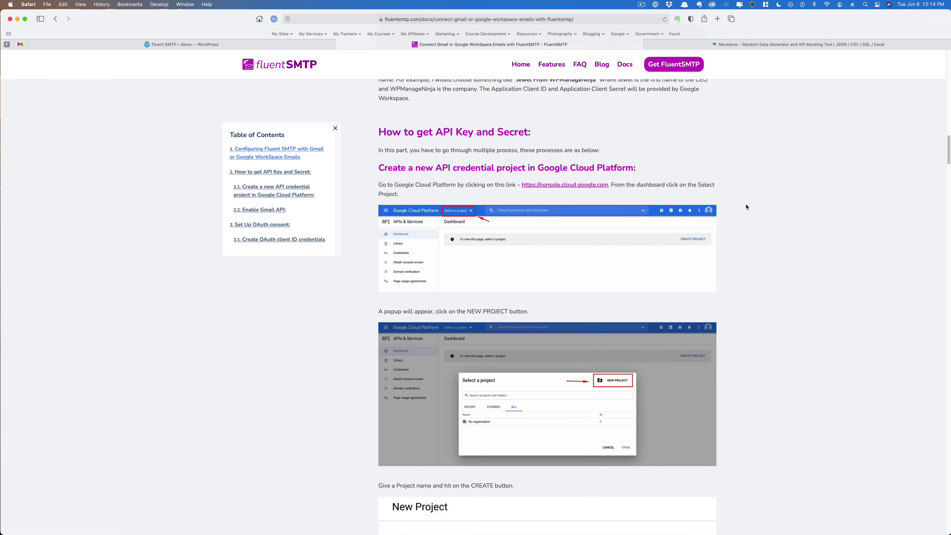
# Step: Scroll on to the Enable Gmail API steps and the Gmail API dashboard screenshot
pyautogui.scroll(-5, 747, 206)
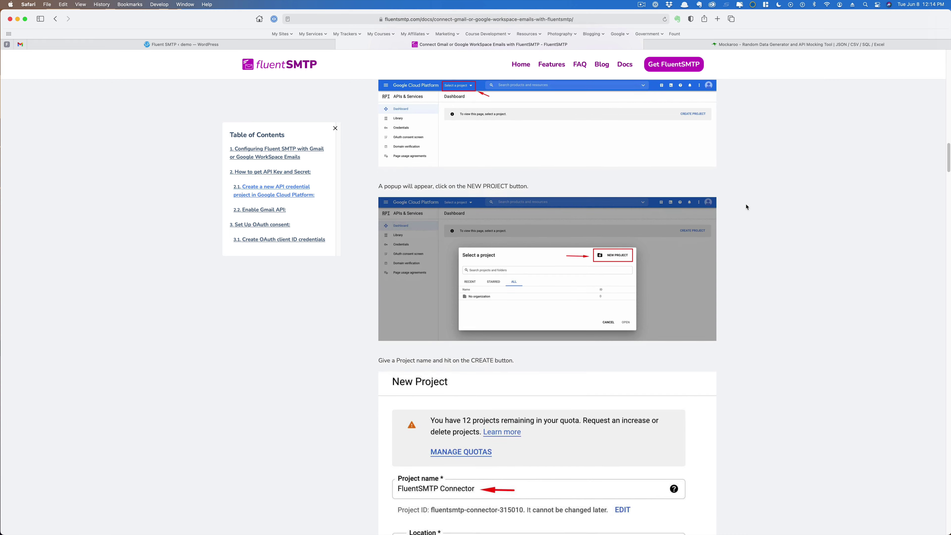
pyautogui.scroll(-3, 746, 204)
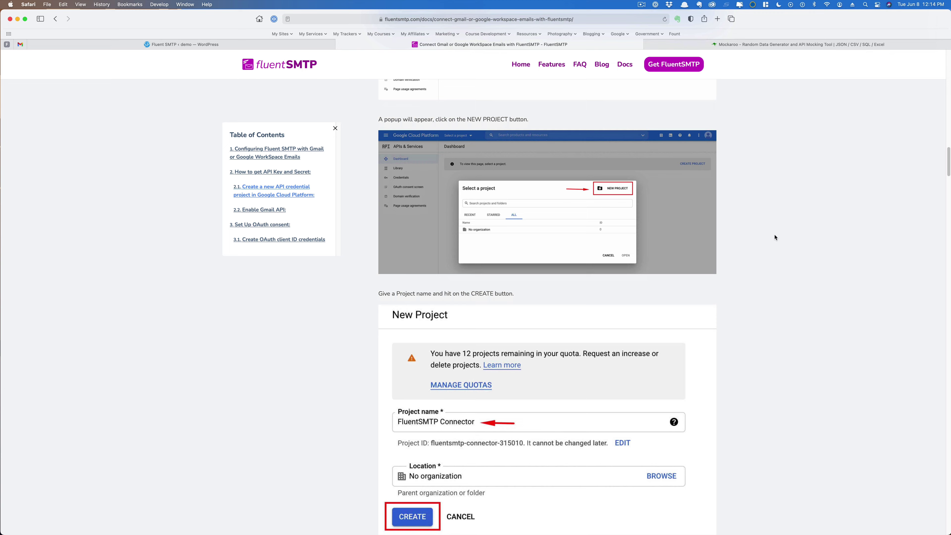
pyautogui.scroll(-5, 774, 237)
pyautogui.scroll(-3, 775, 237)
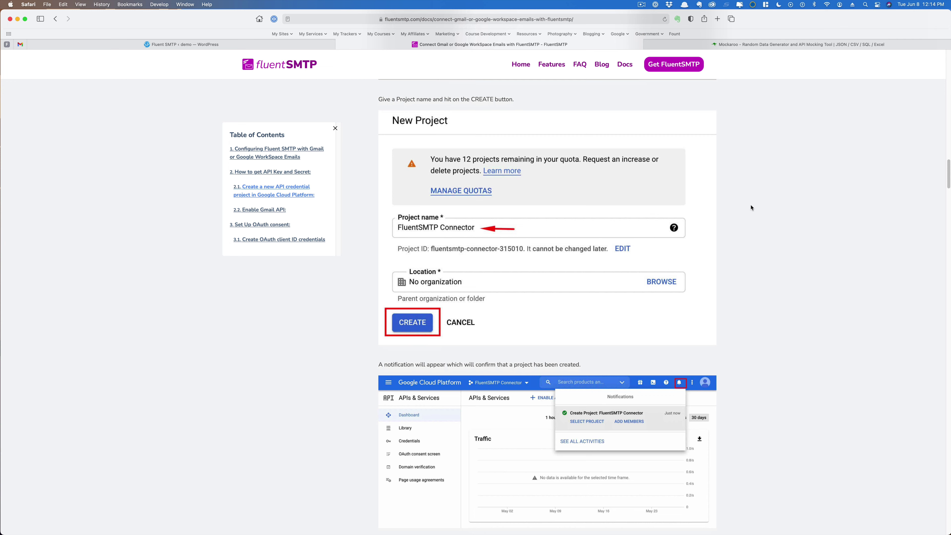
pyautogui.scroll(-5, 751, 207)
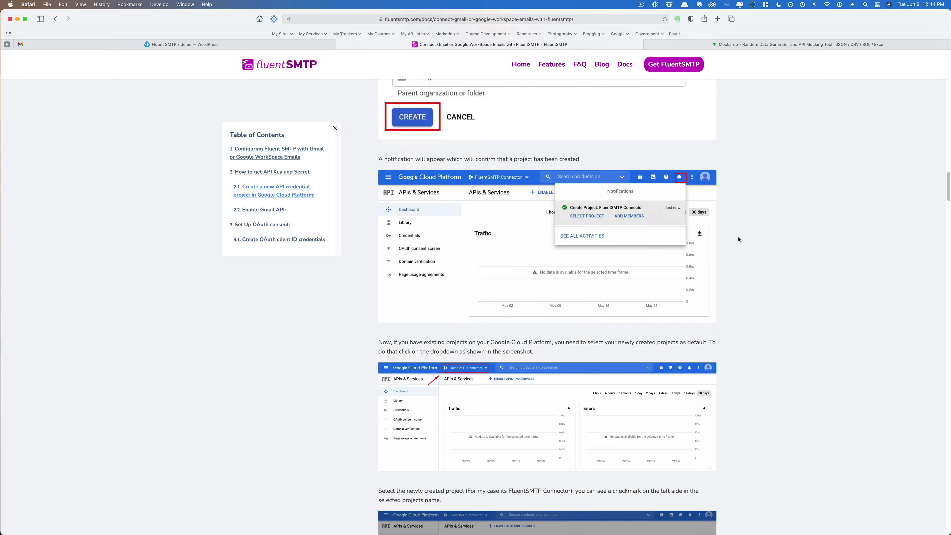
pyautogui.scroll(-4, 533, 247)
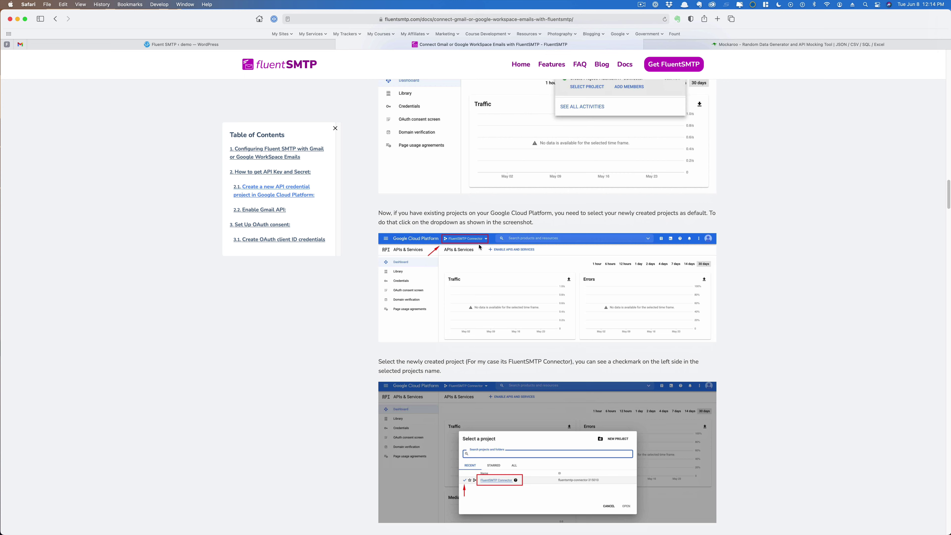
pyautogui.scroll(-5, 547, 240)
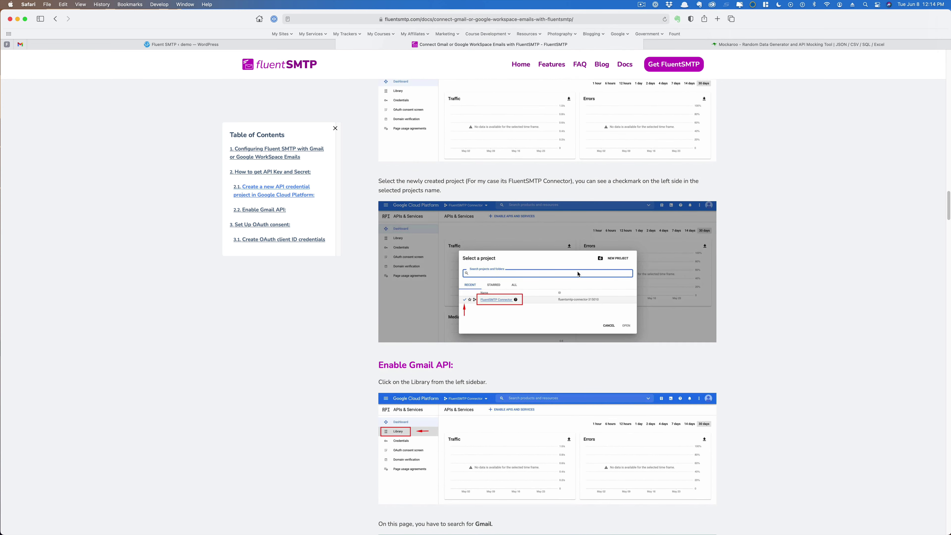
pyautogui.scroll(-2, 566, 262)
pyautogui.scroll(-7, 559, 269)
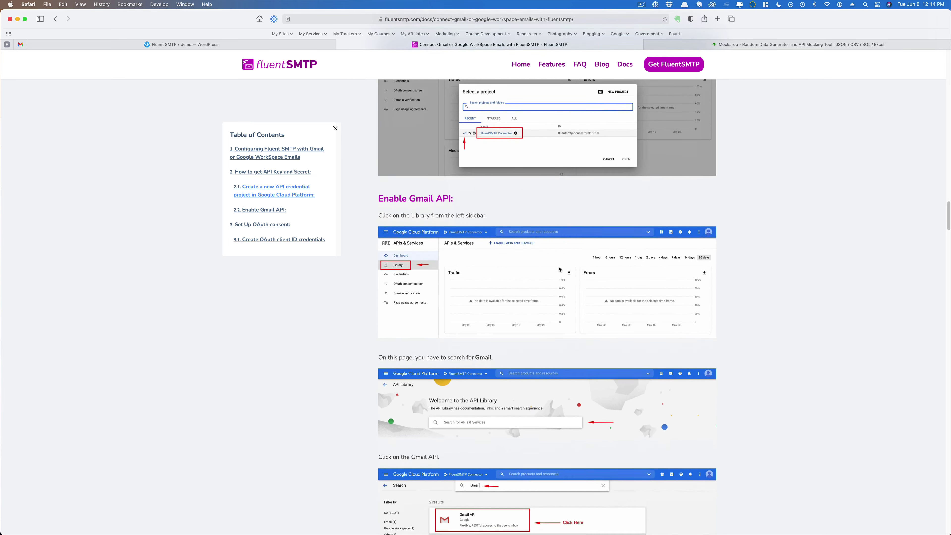
pyautogui.scroll(-8, 546, 237)
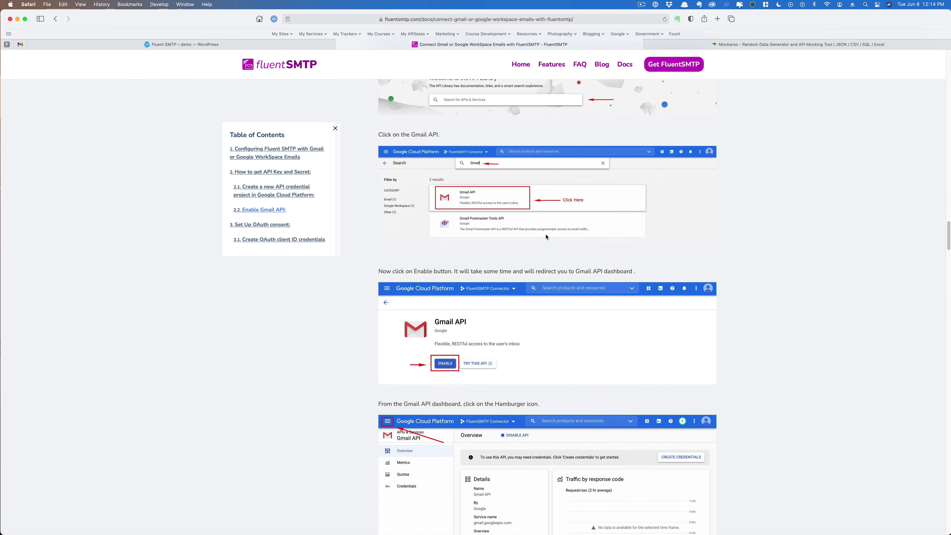
pyautogui.scroll(-1, 546, 237)
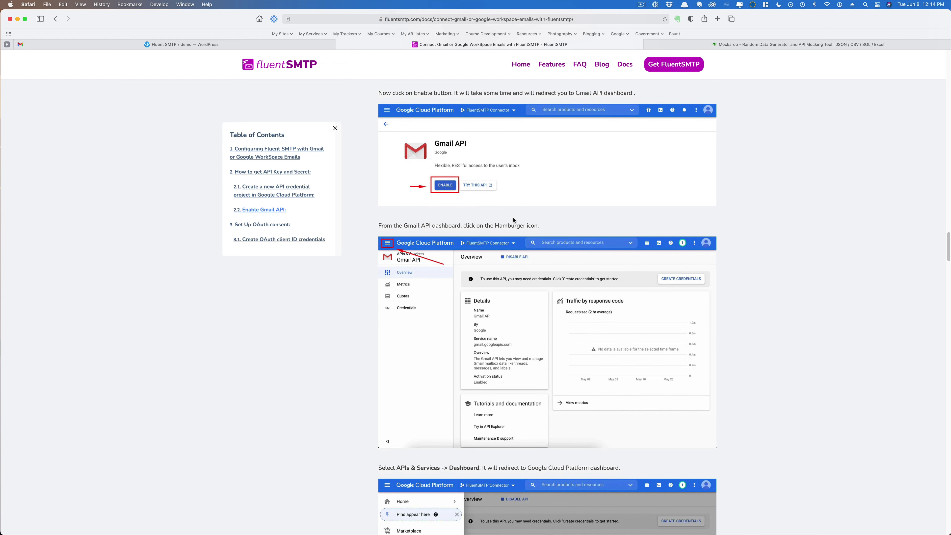
# Step: Close the Gmail guide and read the Amazon SES guide down to its access key section
pyautogui.click(340, 44)
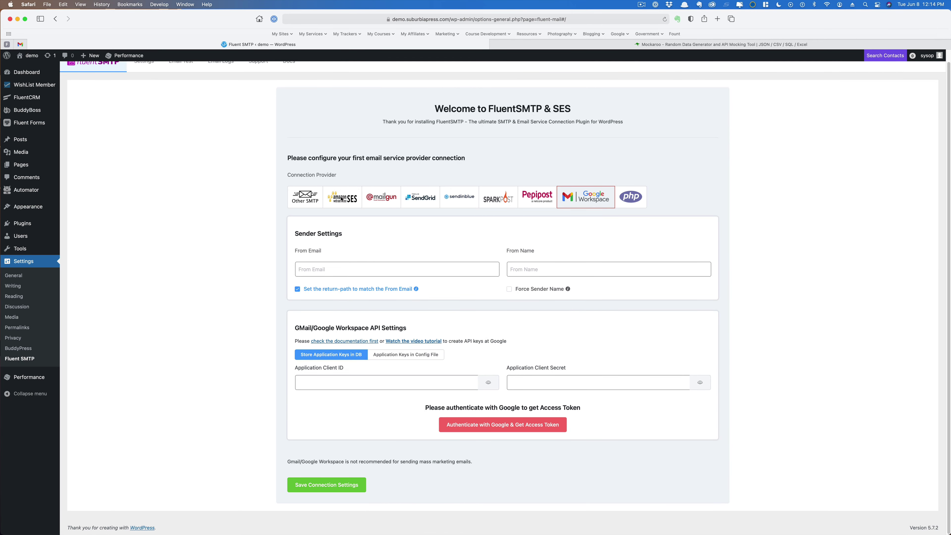
pyautogui.click(341, 199)
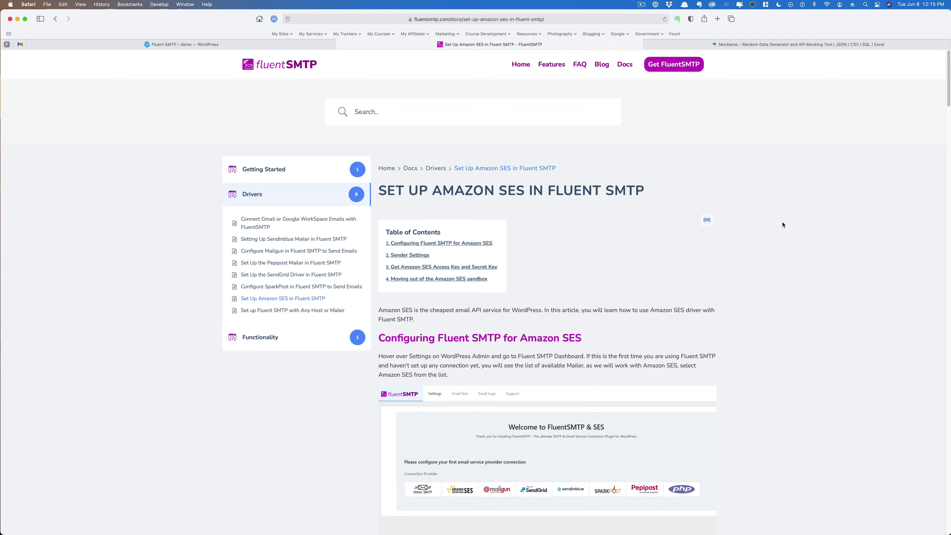
pyautogui.scroll(-5, 783, 225)
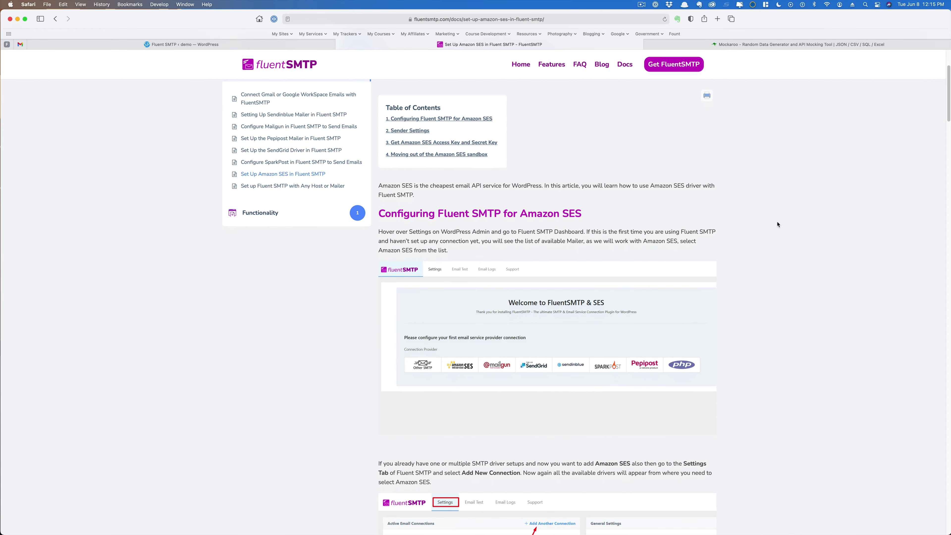
pyautogui.scroll(-5, 784, 221)
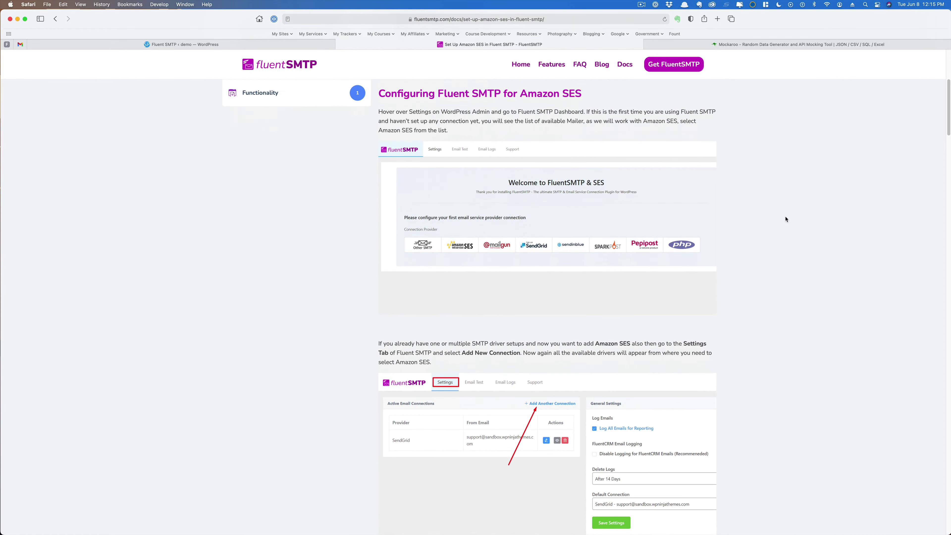
pyautogui.scroll(-3, 787, 219)
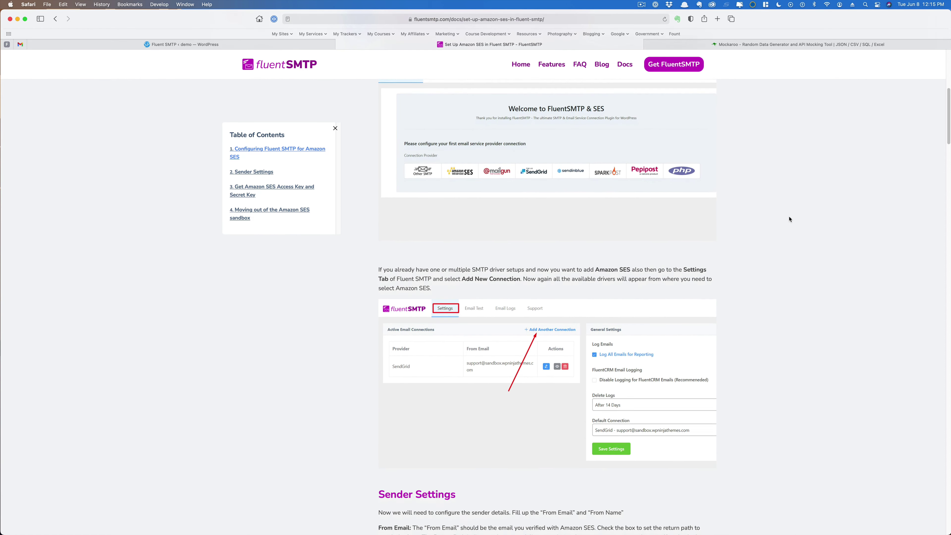
pyautogui.scroll(-15, 790, 220)
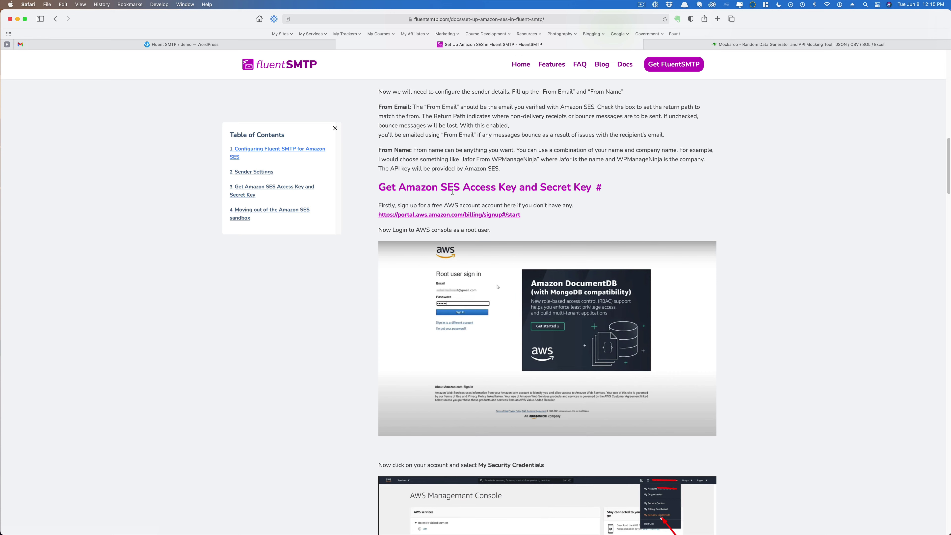
pyautogui.scroll(-8, 764, 209)
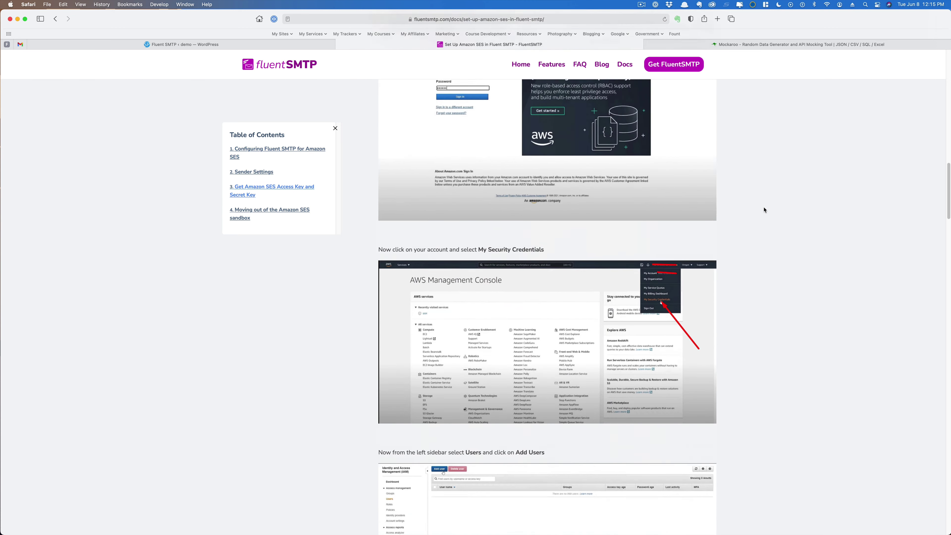
# Step: Enlarge the AWS console screenshot, then read the IAM policy and review steps to Create User
pyautogui.click(625, 299)
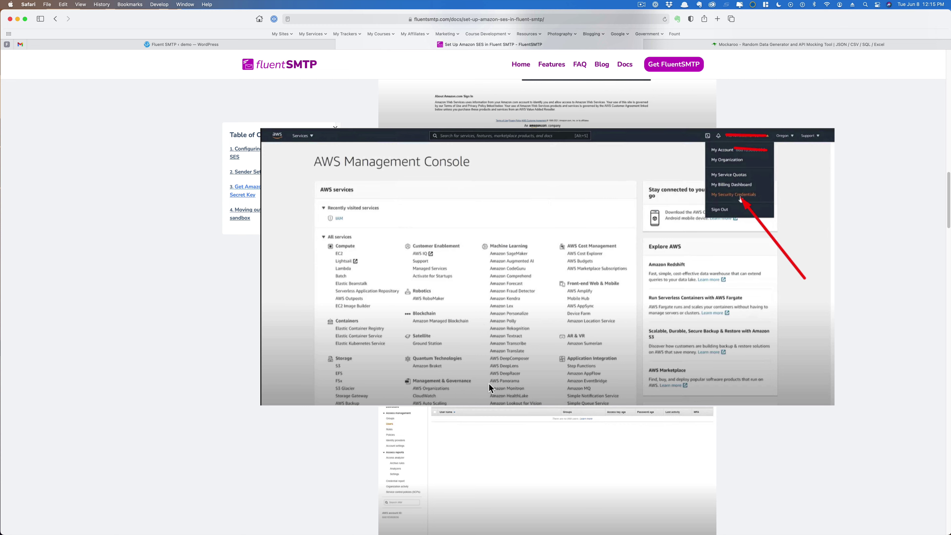
pyautogui.scroll(-9, 755, 244)
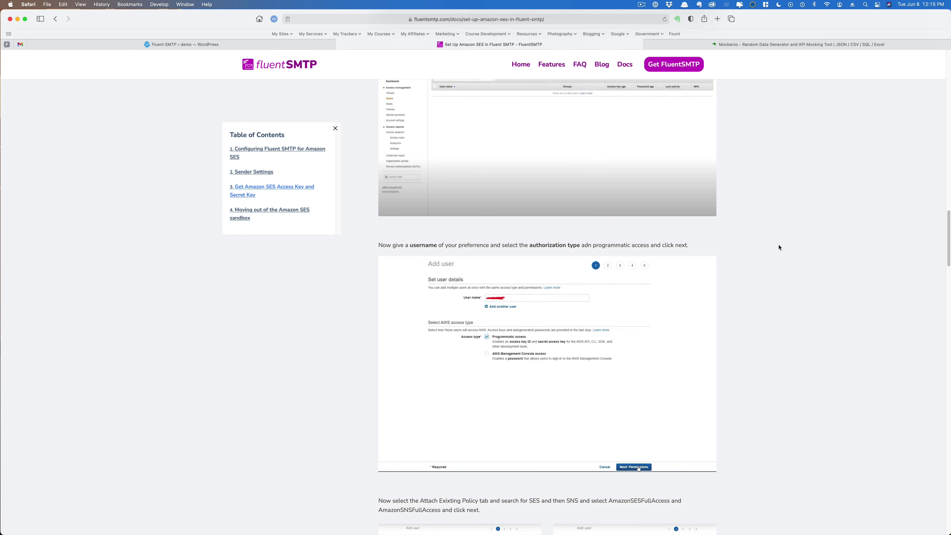
pyautogui.scroll(-2, 779, 247)
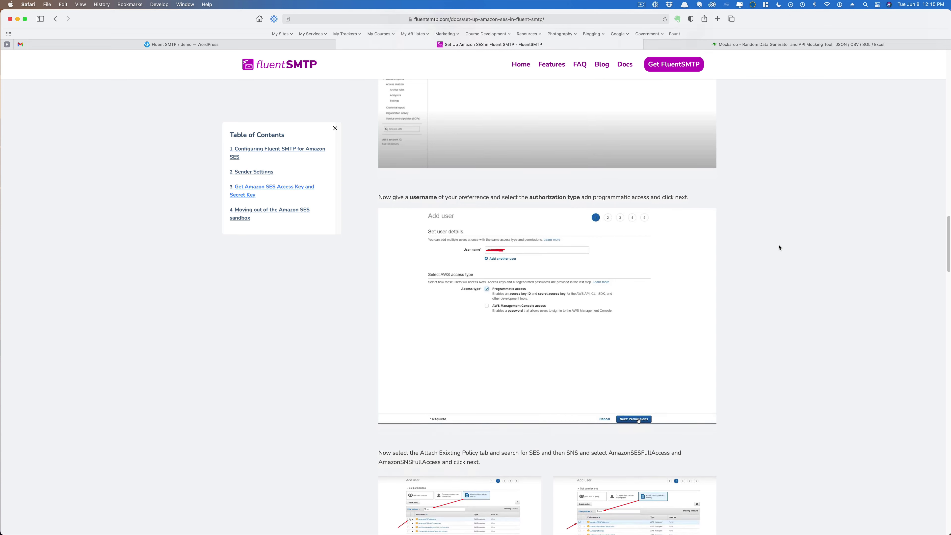
pyautogui.scroll(-2, 726, 276)
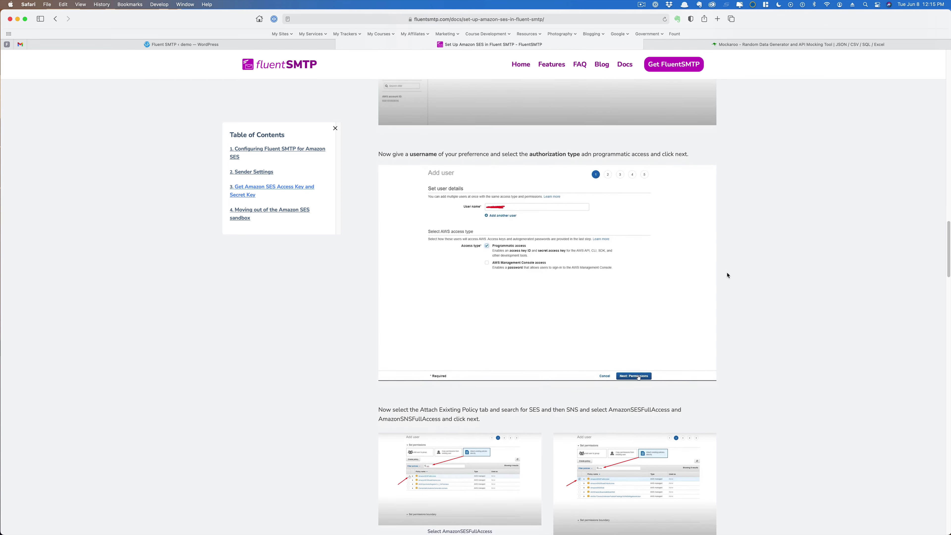
pyautogui.scroll(-6, 714, 265)
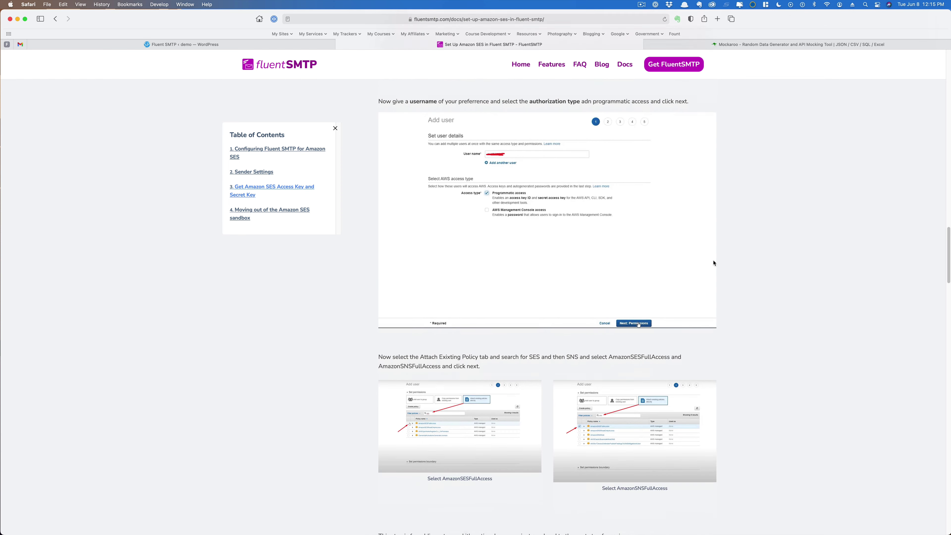
pyautogui.scroll(-2, 714, 269)
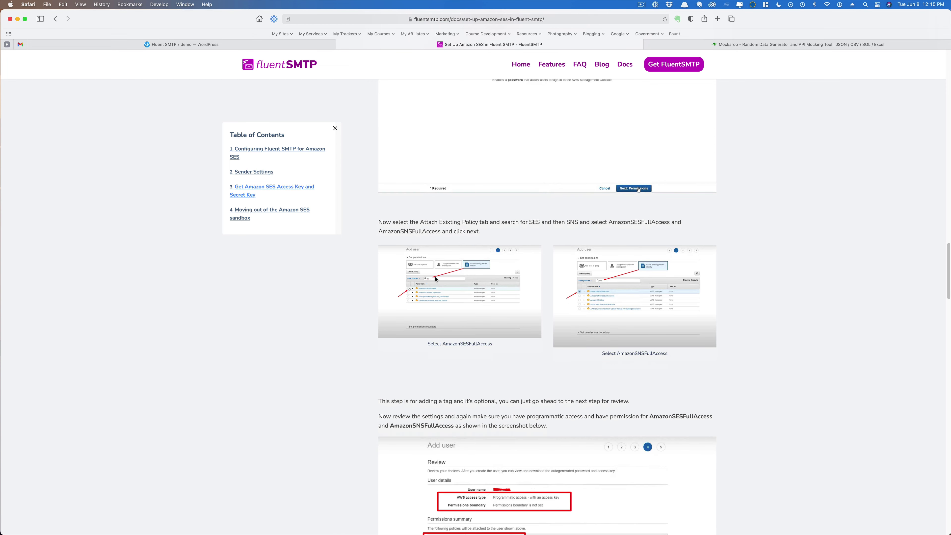
pyautogui.scroll(-6, 772, 315)
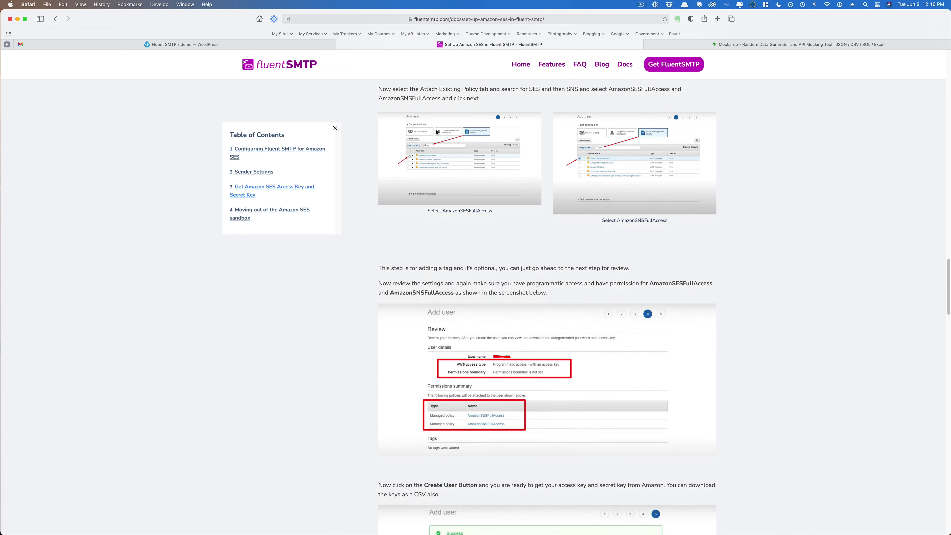
pyautogui.press('super+w')
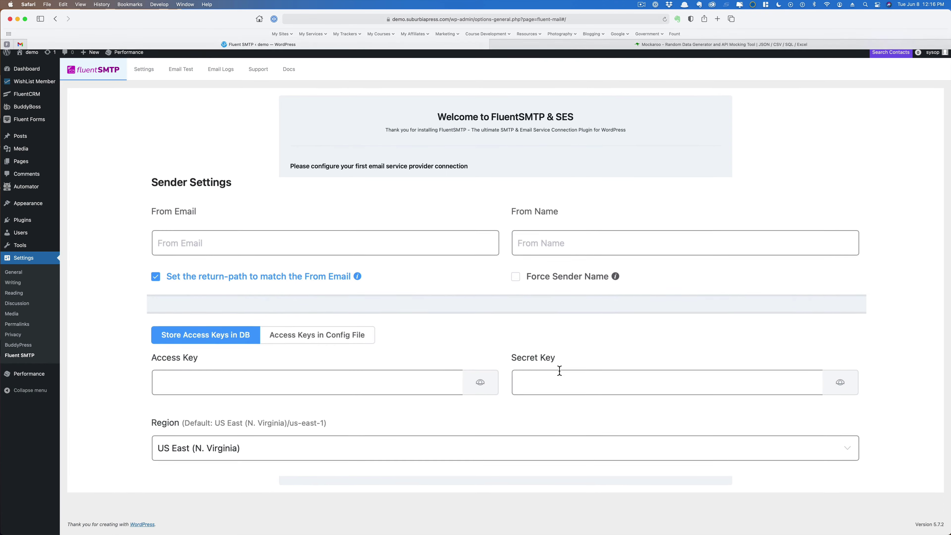
pyautogui.click(508, 442)
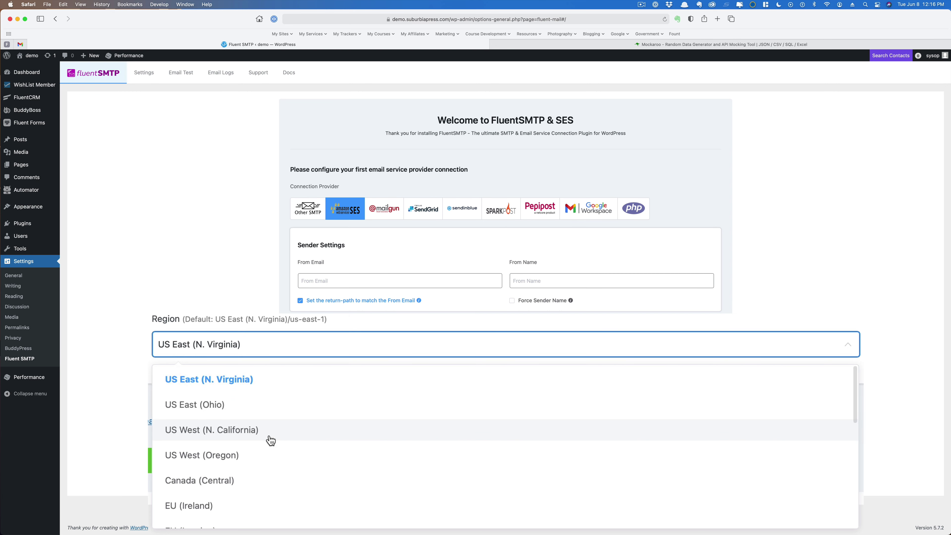
pyautogui.scroll(-3, 410, 436)
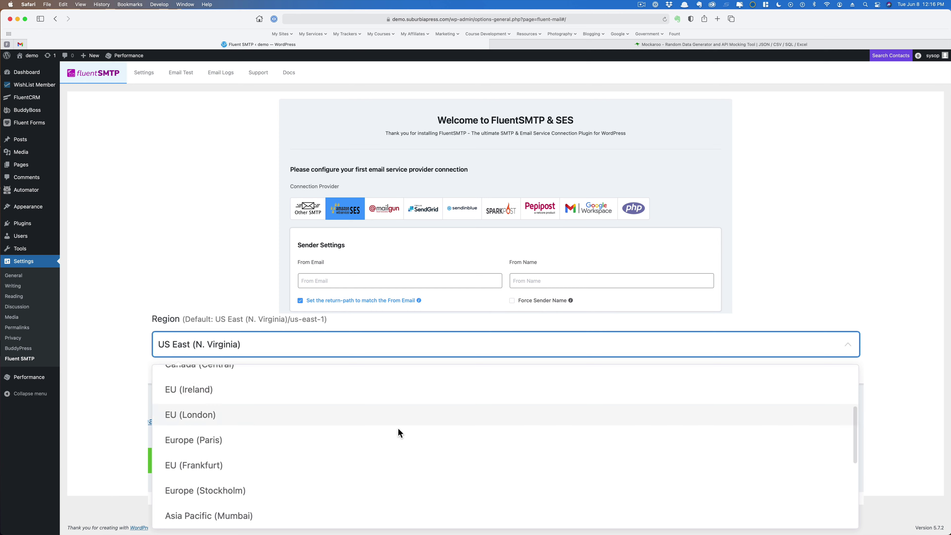
pyautogui.scroll(-1, 411, 436)
pyautogui.scroll(-5, 411, 436)
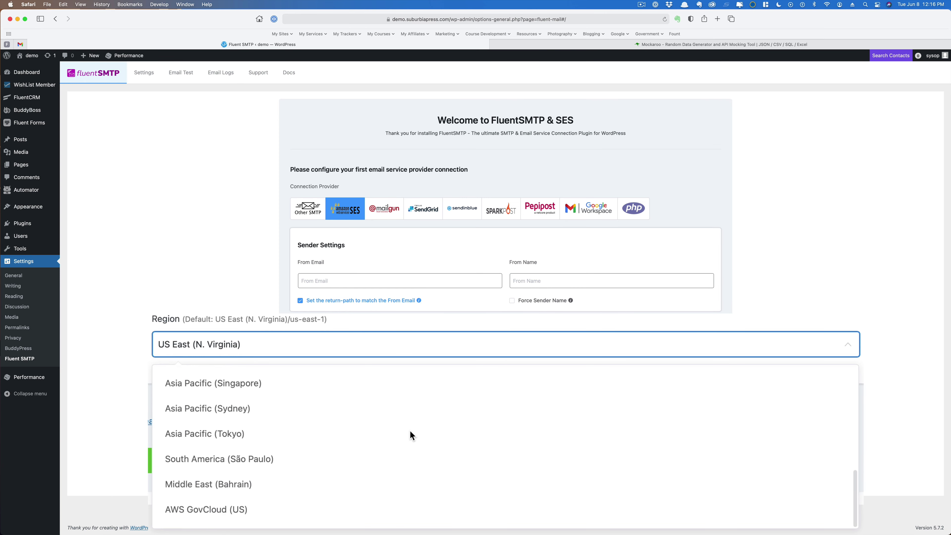
pyautogui.scroll(10, 411, 436)
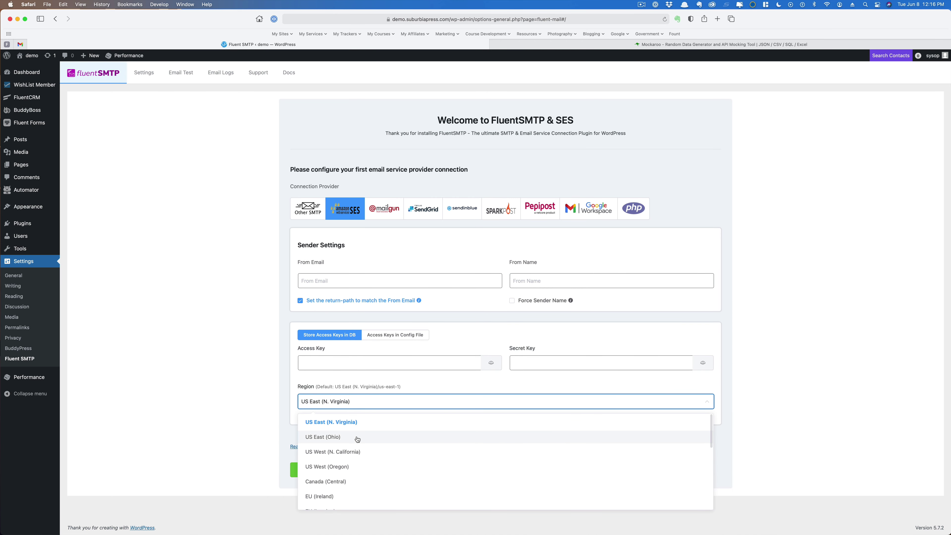
pyautogui.click(556, 378)
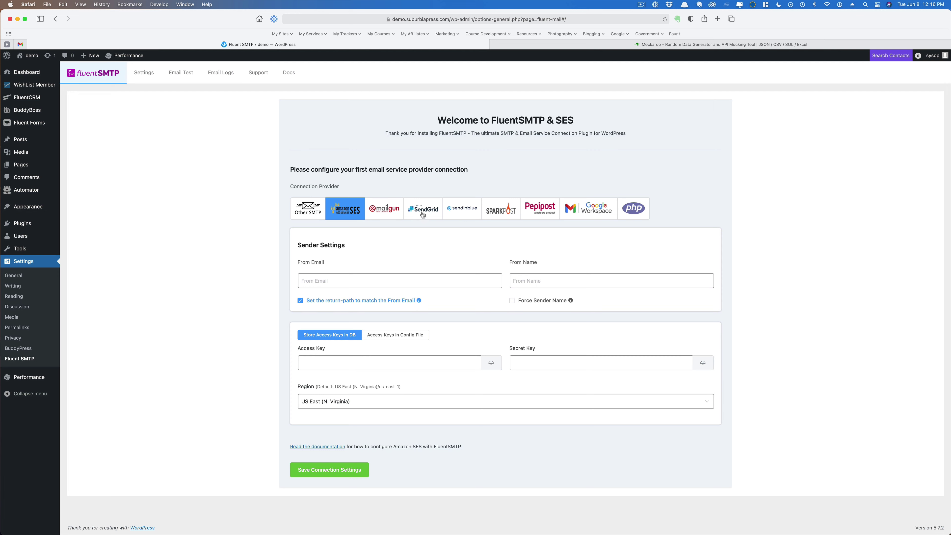
# Step: Show FluentSMTP's Docs page listing getting-started, provider and functionality guides
pyautogui.click(289, 77)
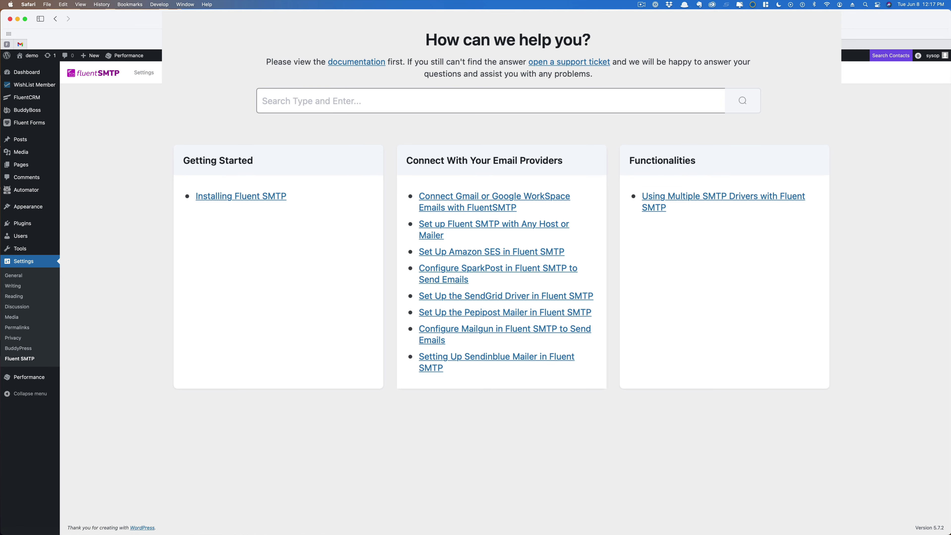
# Step: View FluentSMTP's Support information, then its Email Logs showing 0 logged emails
pyautogui.click(258, 74)
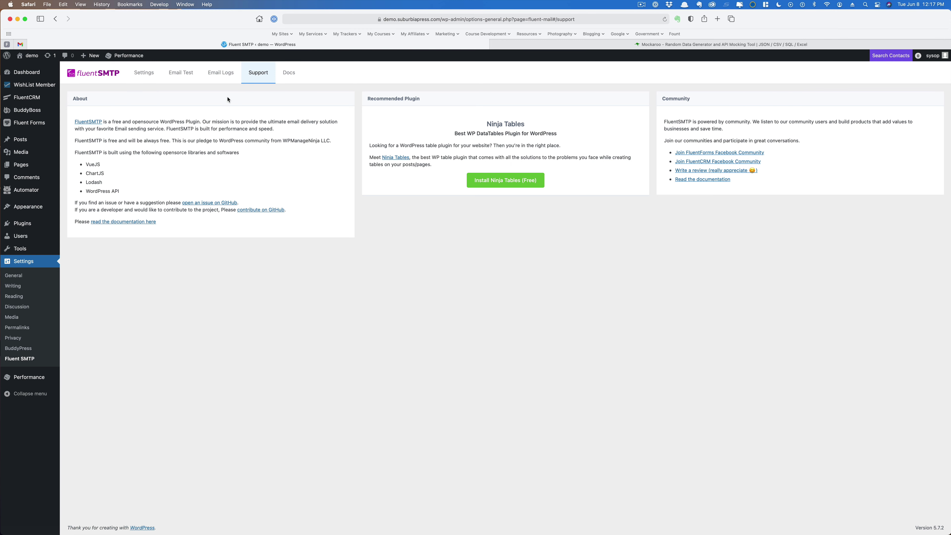
pyautogui.click(217, 74)
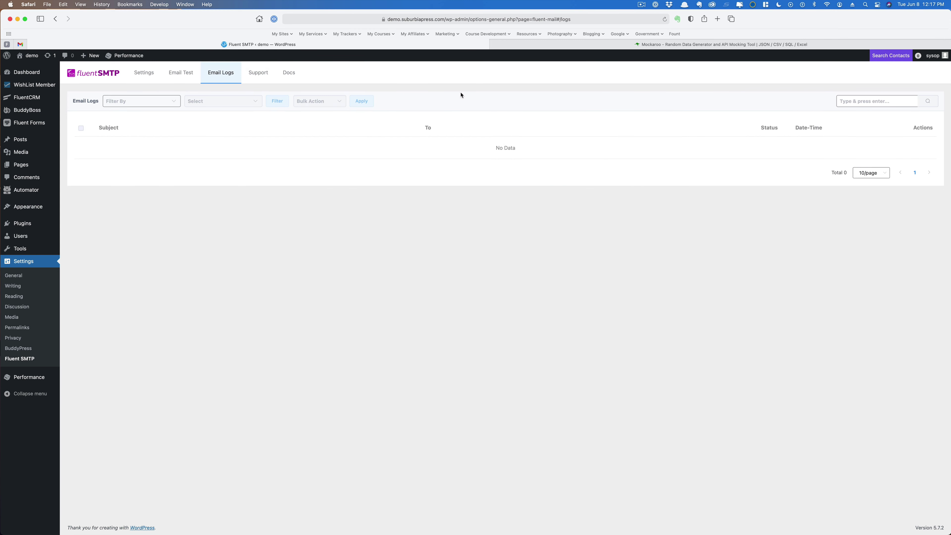
pyautogui.click(181, 73)
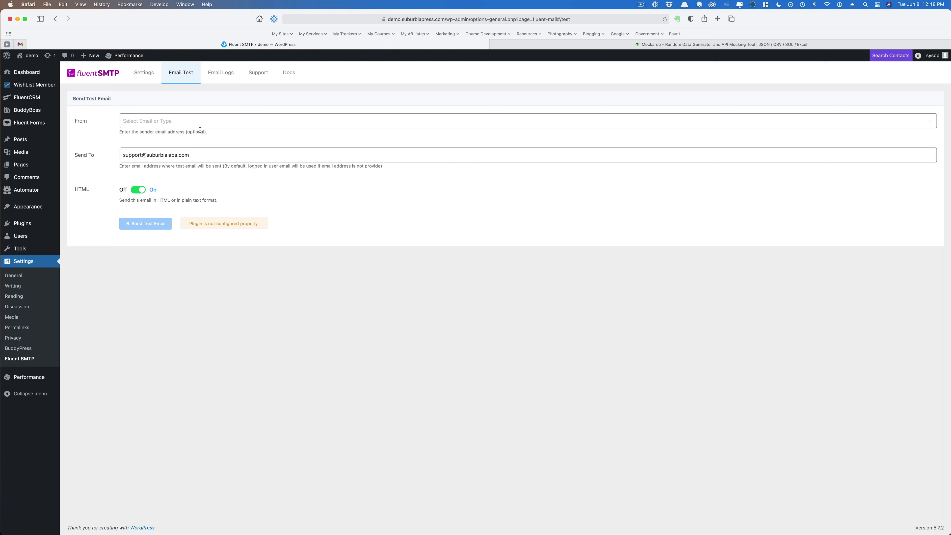